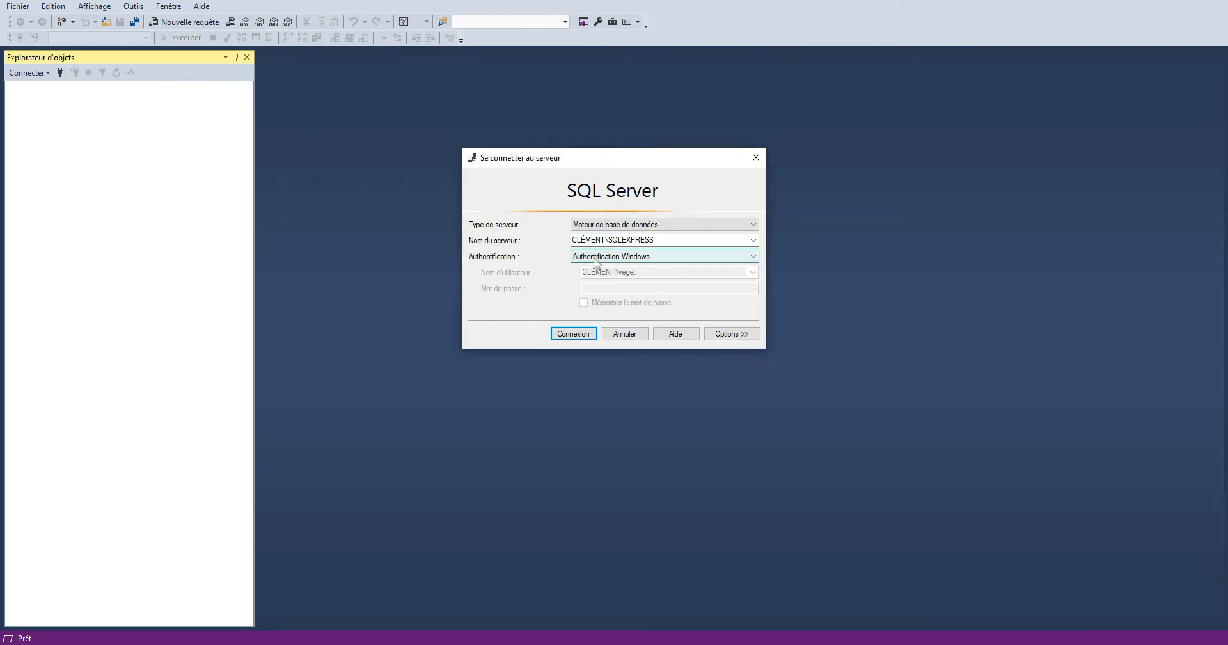
# Connect to the local SQLEXPRESS database engine with Windows authentication and expand its databases folder.
pyautogui.click(639, 257)
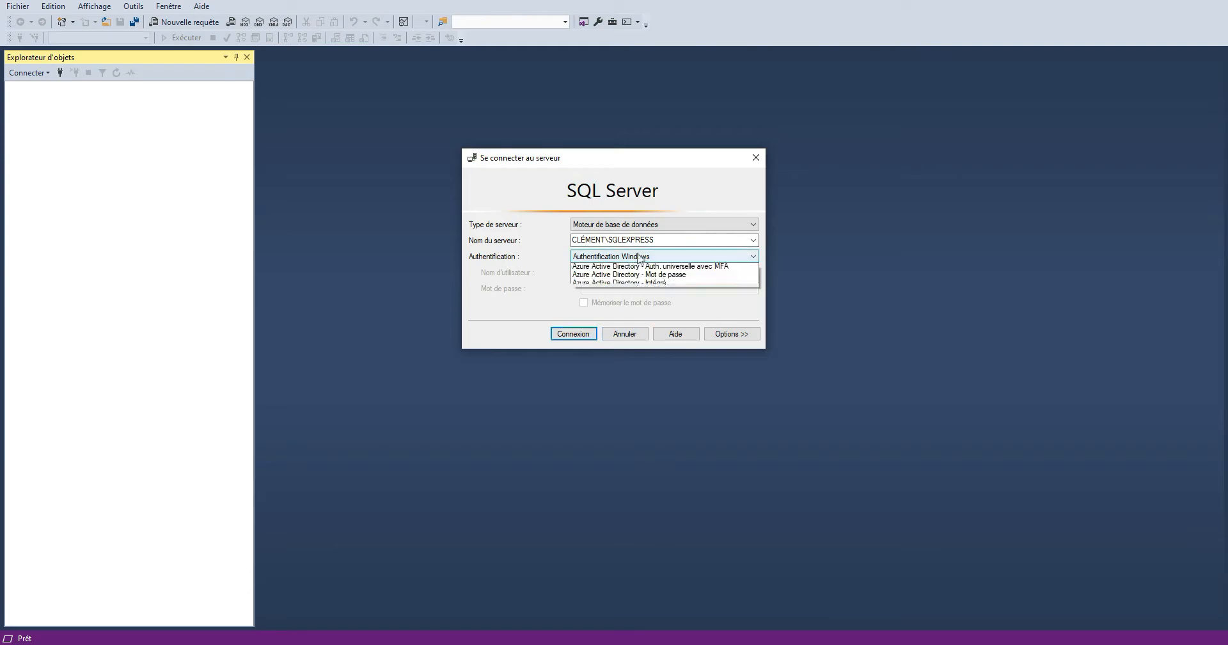
pyautogui.click(642, 267)
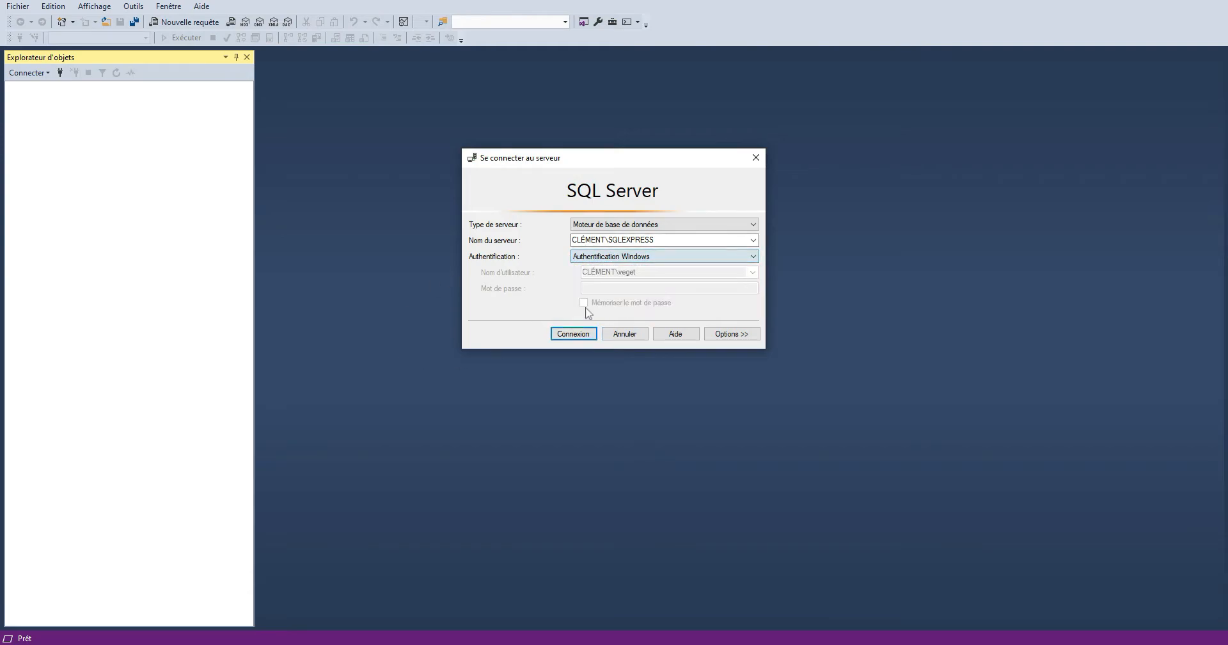
pyautogui.click(578, 330)
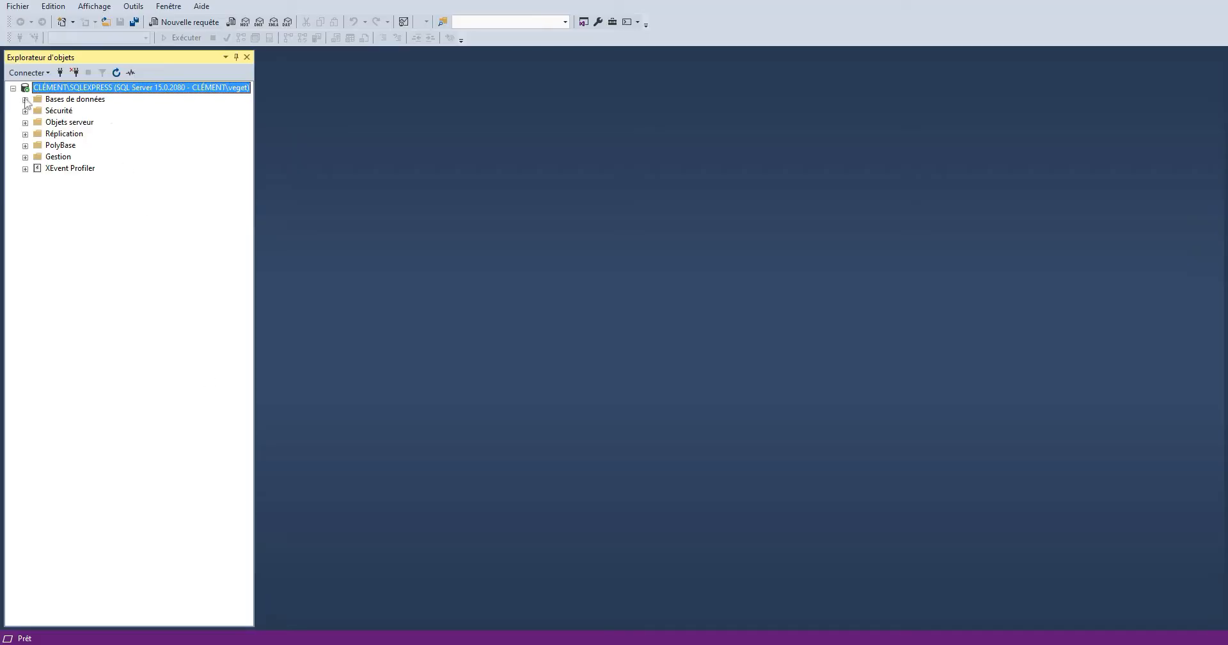
pyautogui.click(25, 100)
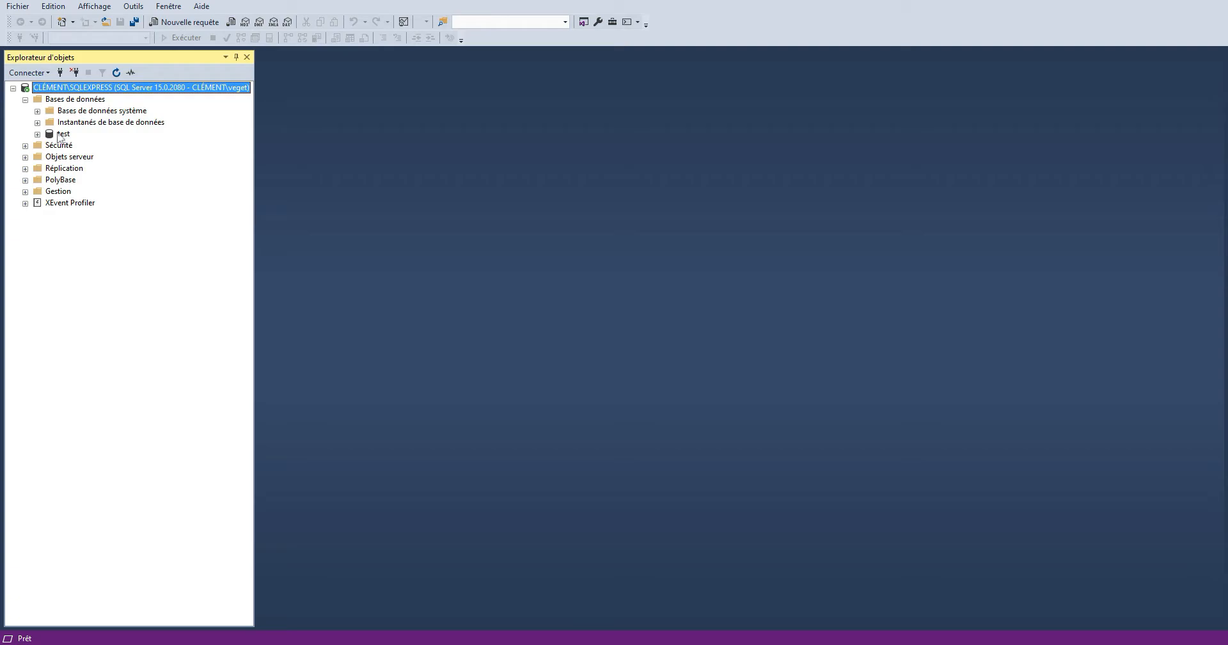
pyautogui.press('Down')
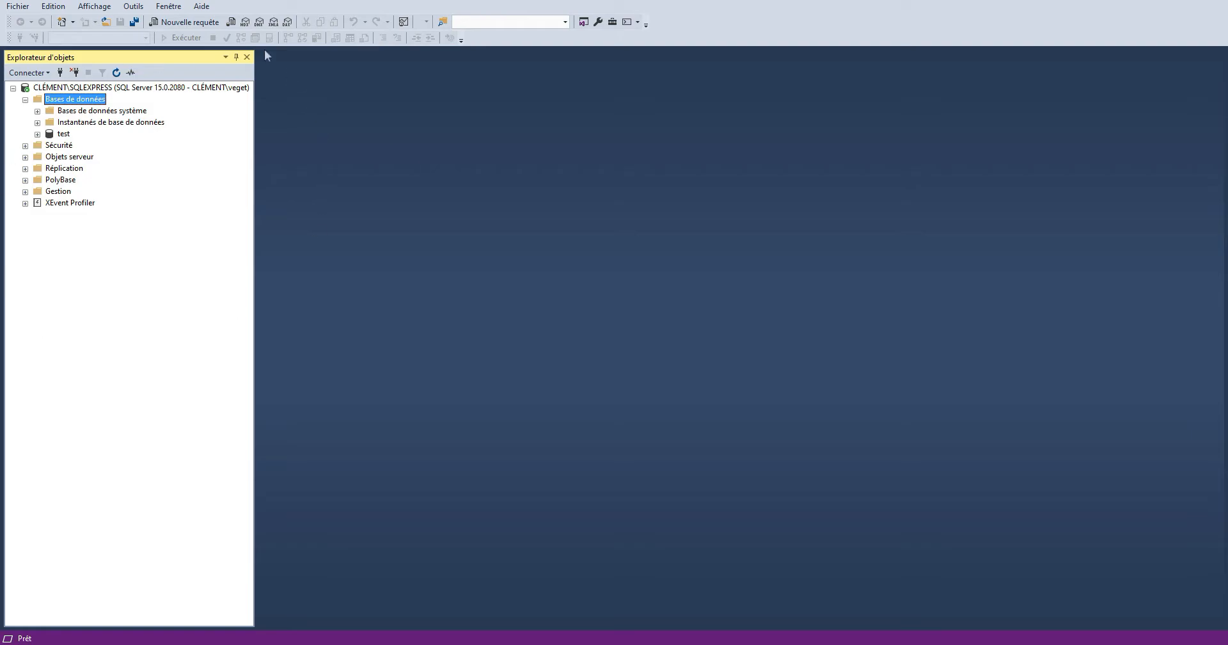
pyautogui.rightClick(72, 102)
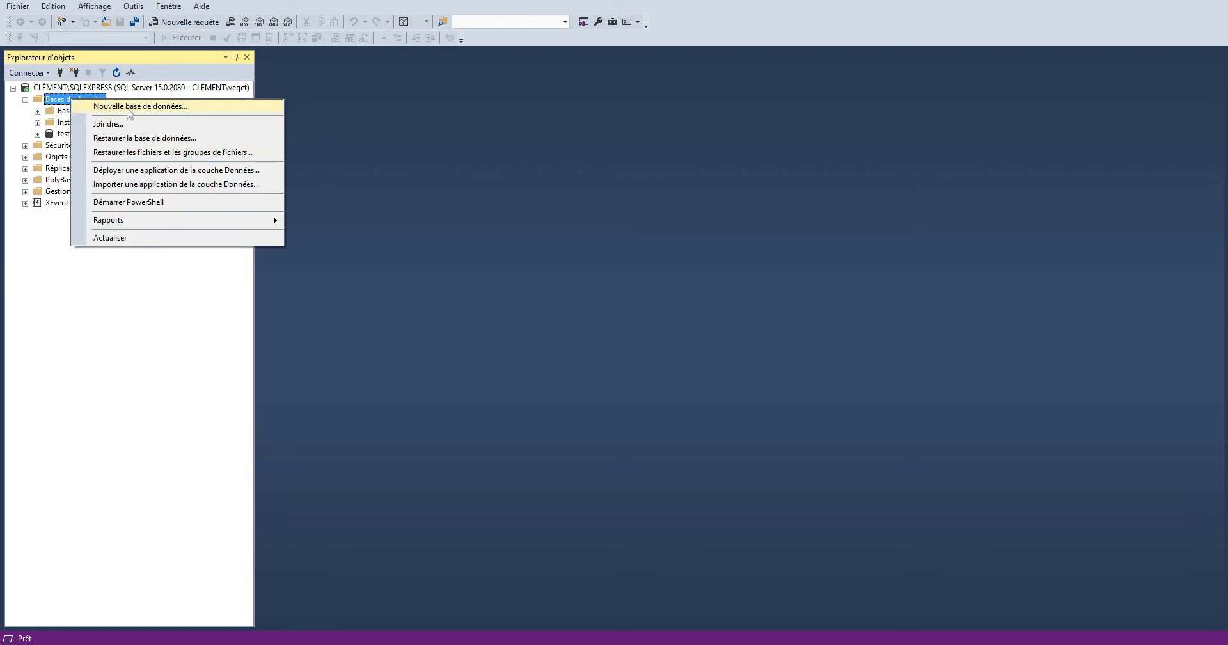
pyautogui.click(130, 106)
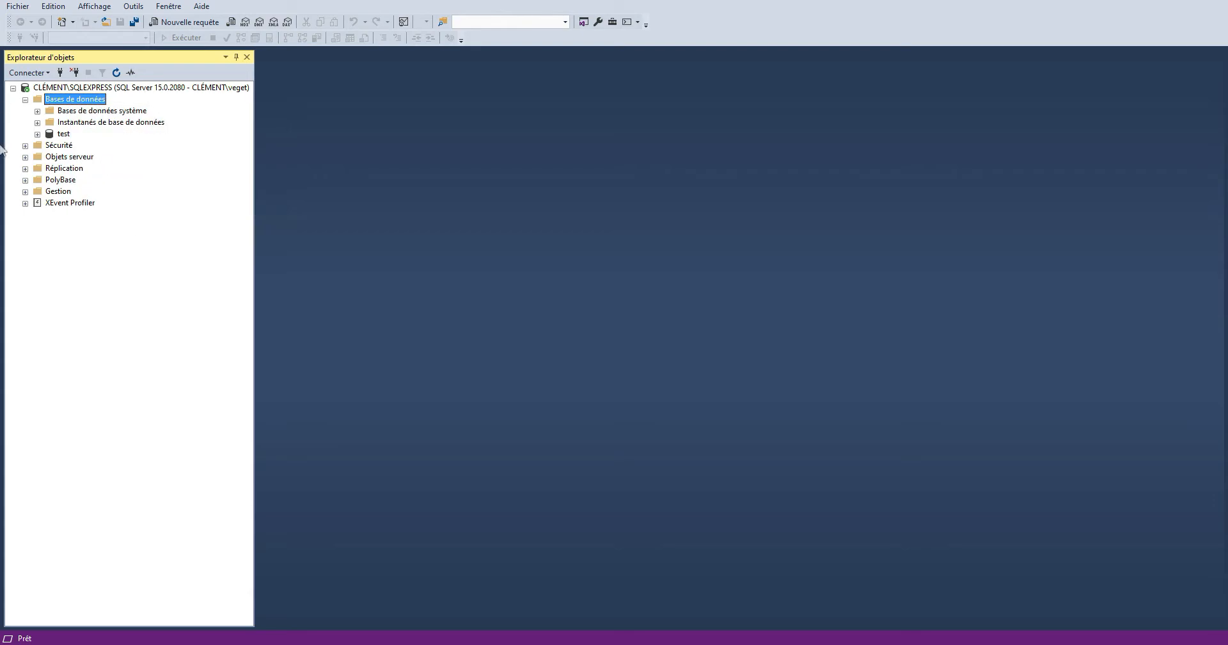
# Start the data import wizard for the test database and go past its welcome page.
pyautogui.click(64, 135)
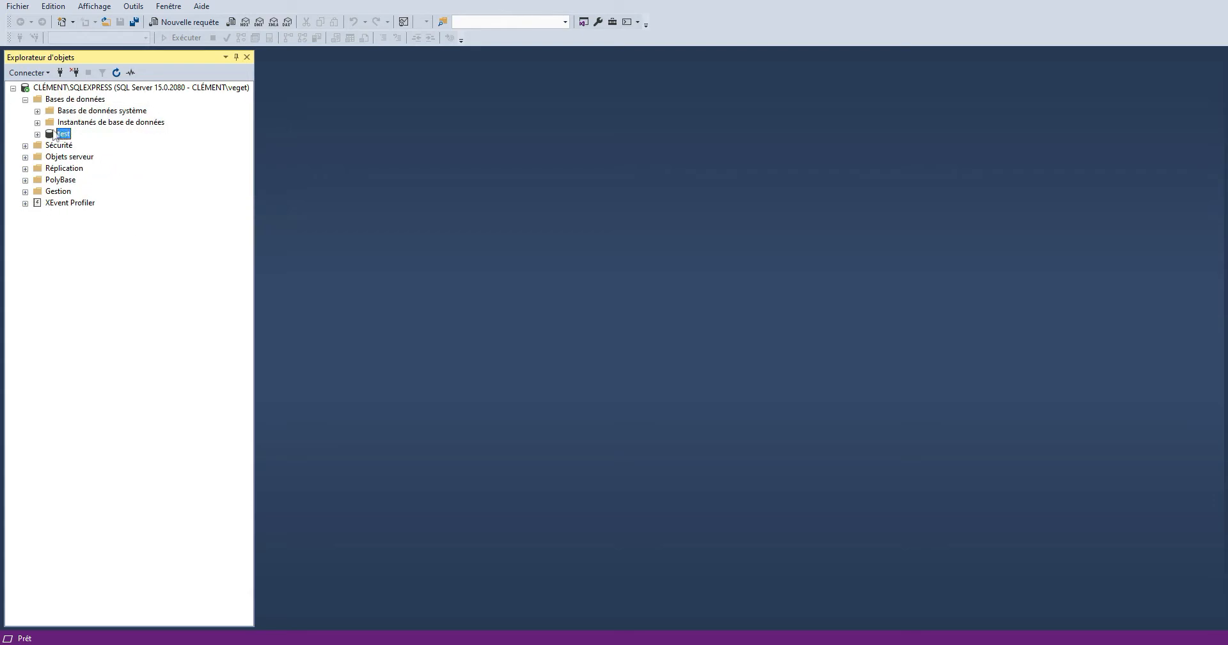
pyautogui.rightClick(61, 134)
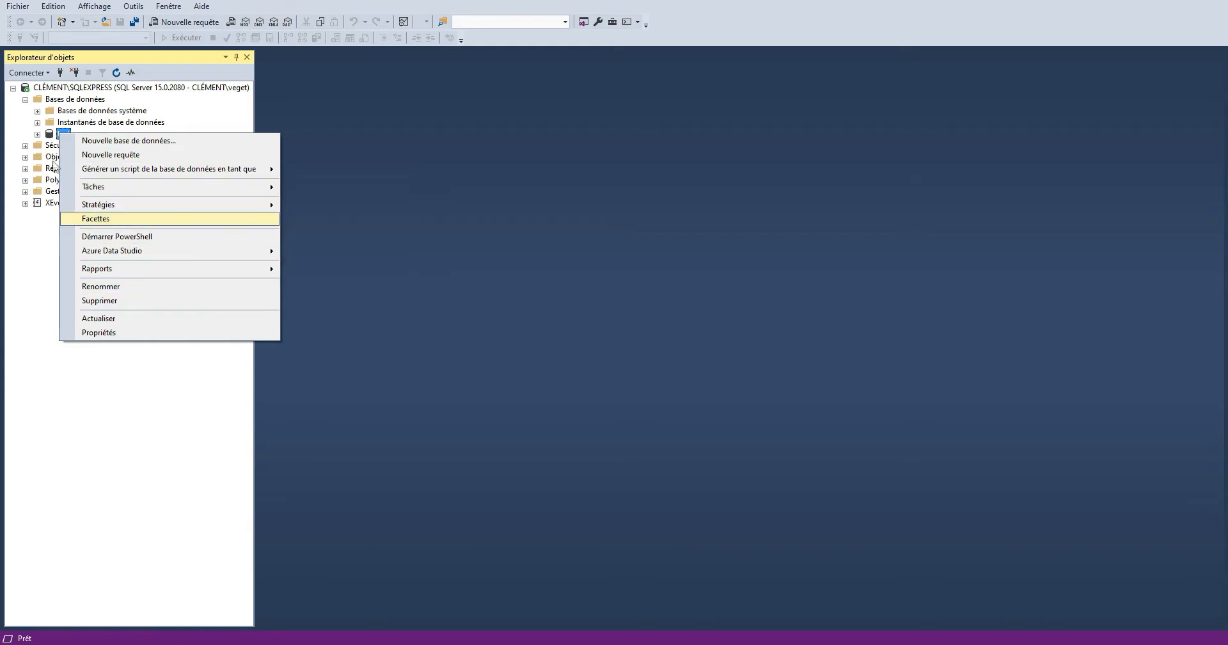
pyautogui.moveTo(162, 189)
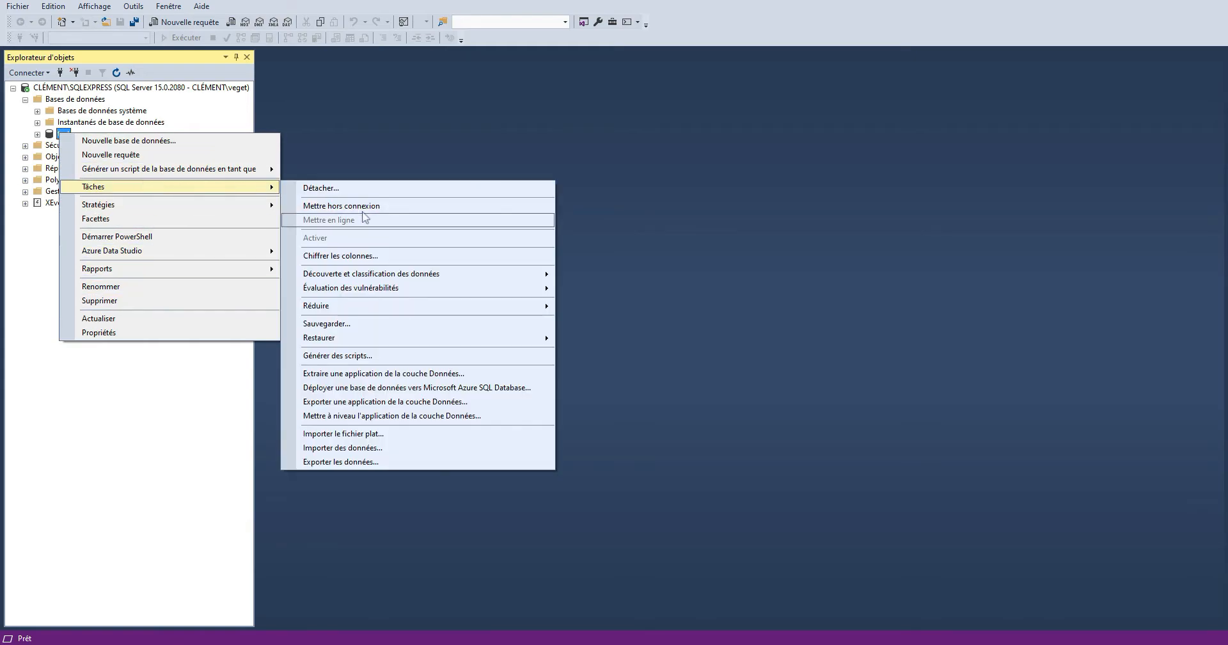
pyautogui.click(368, 446)
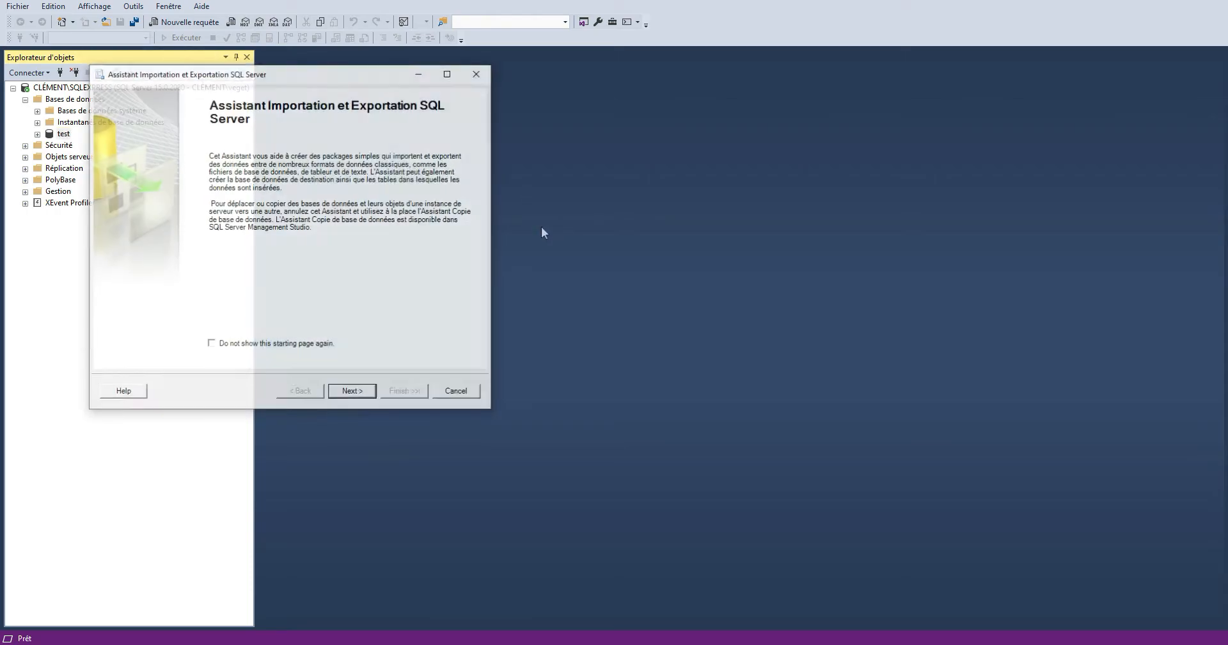
pyautogui.click(361, 392)
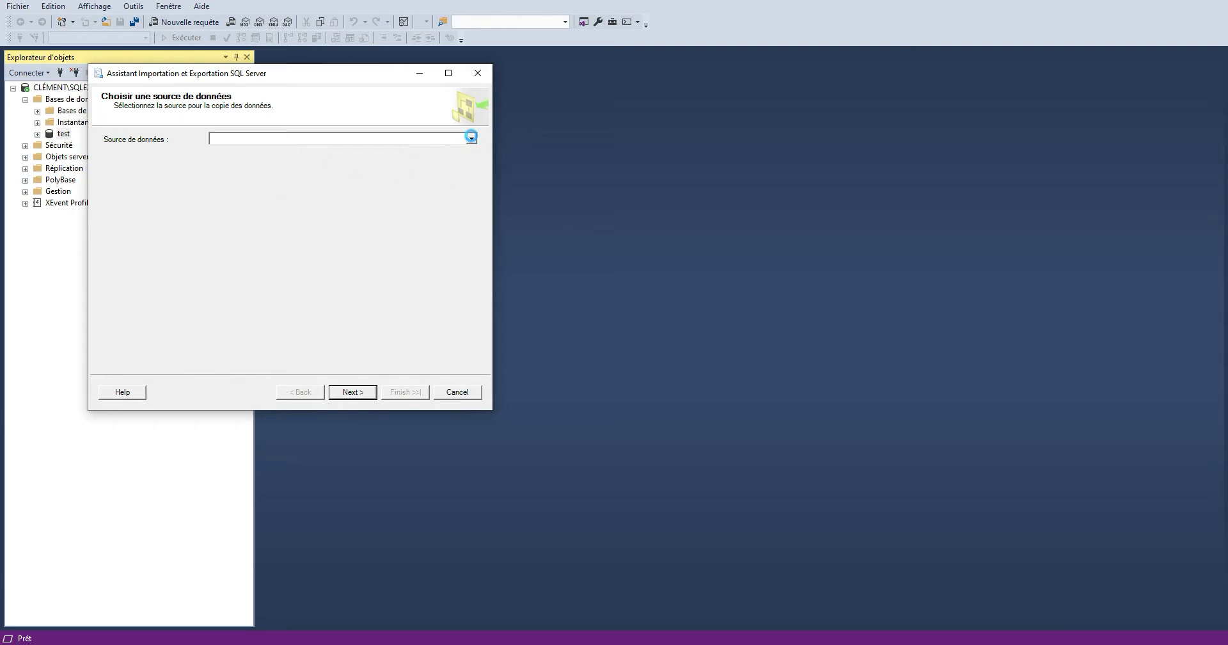
# Set the import source to Microsoft Excel with the file Base_powerquery.xls, version Excel 97-2003.
pyautogui.click(471, 139)
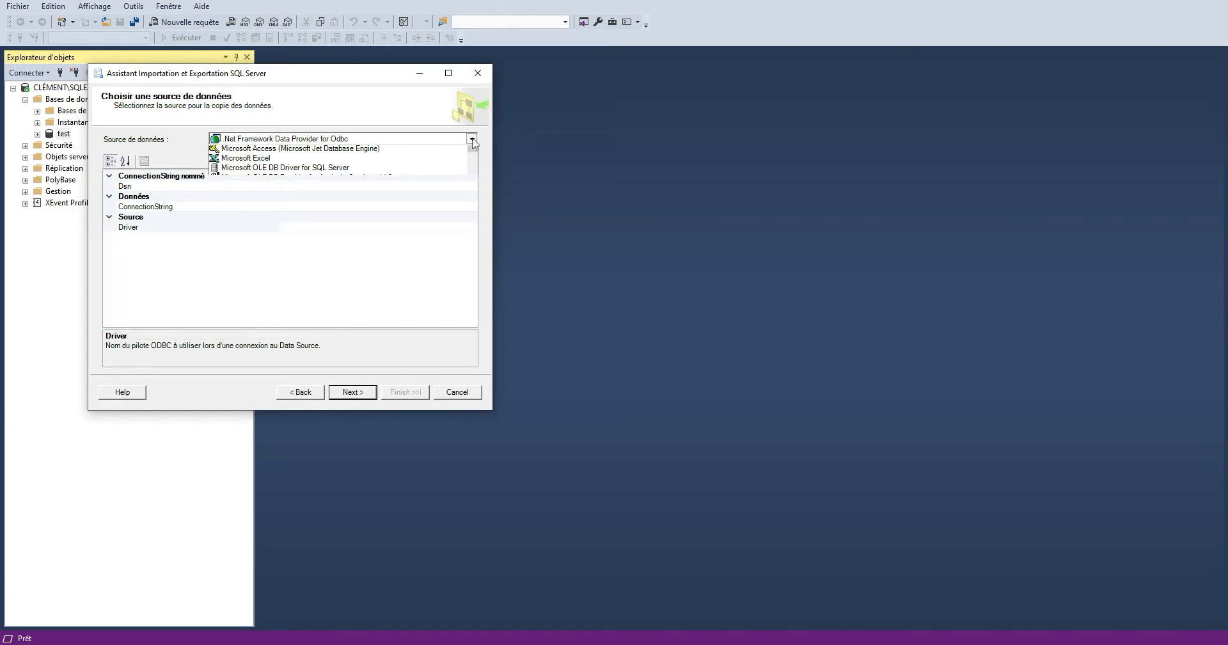
pyautogui.click(298, 199)
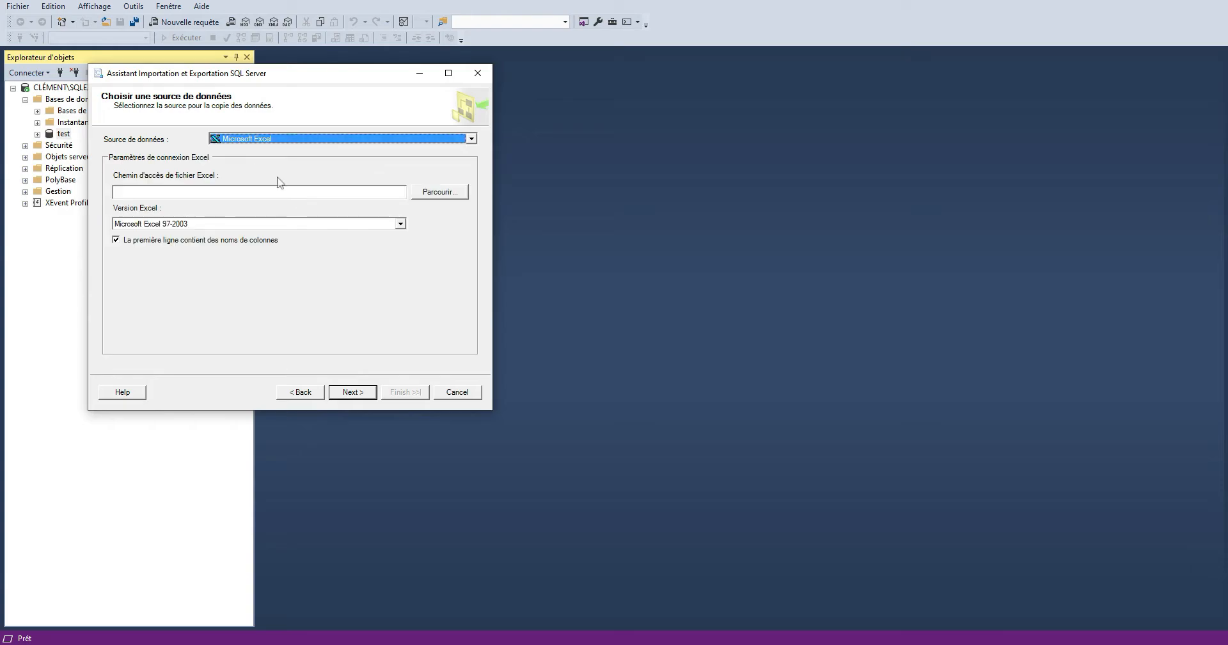
pyautogui.click(163, 191)
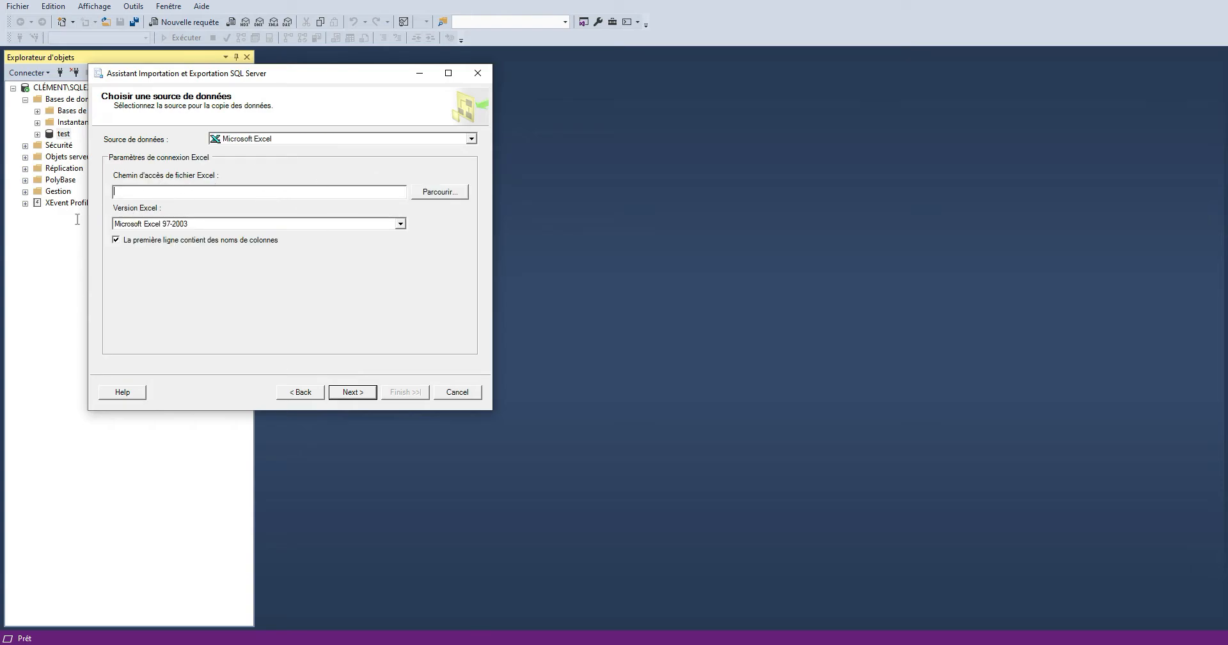
pyautogui.click(443, 193)
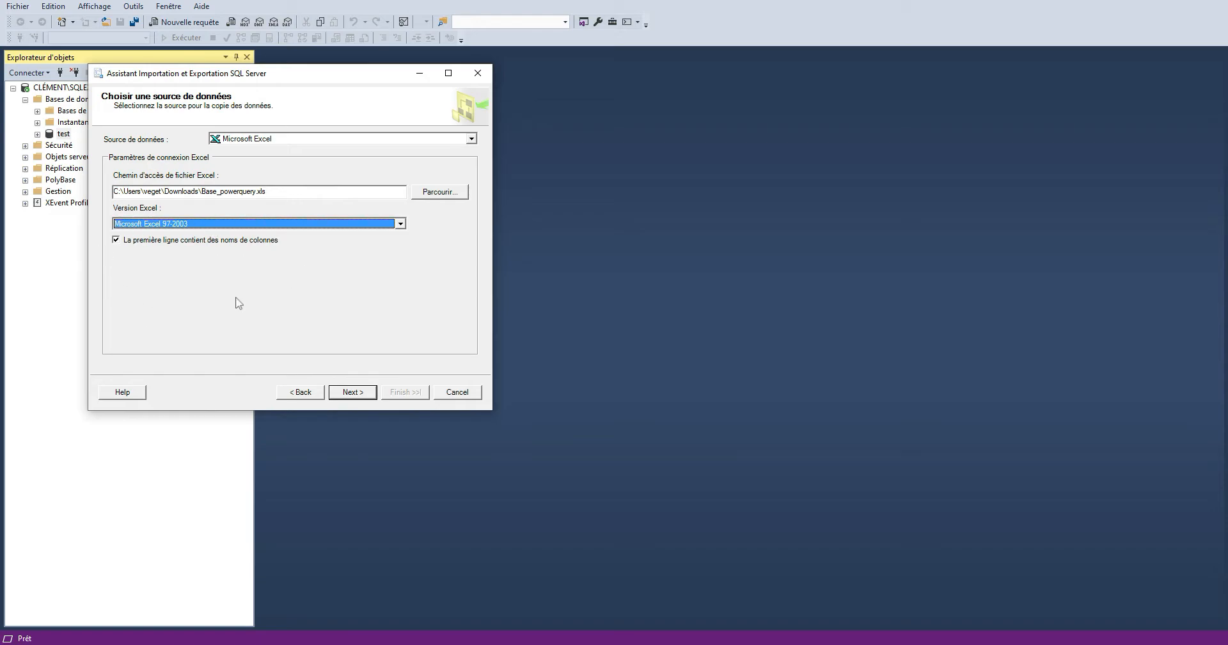
pyautogui.click(349, 392)
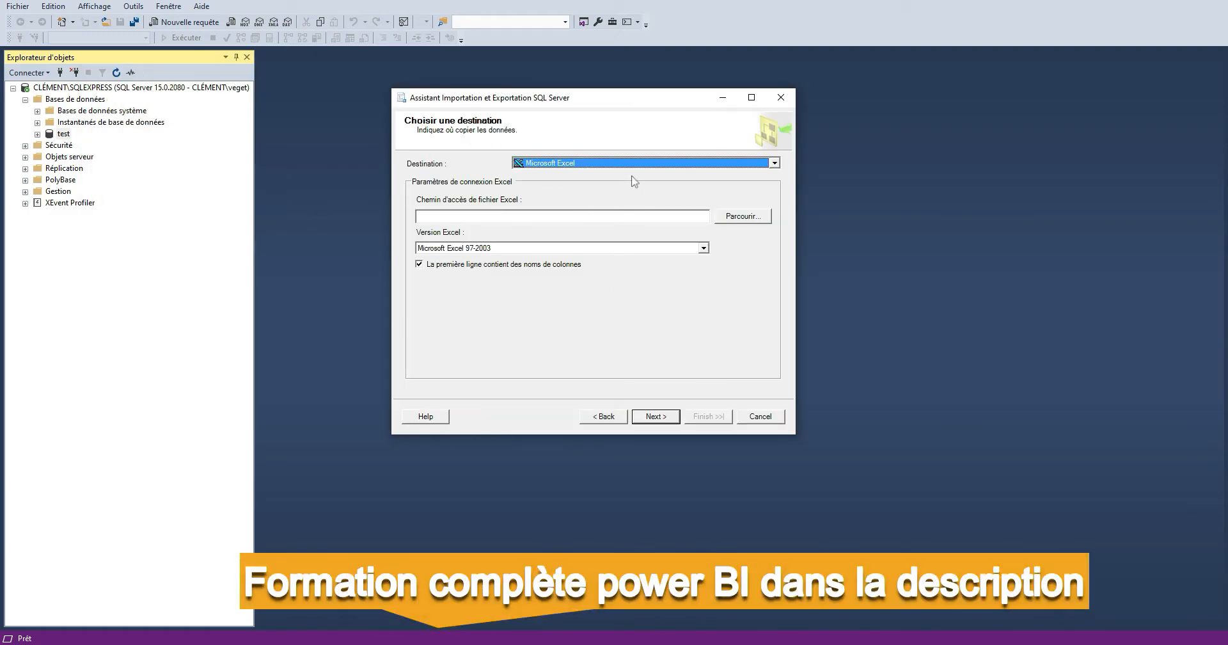
# Set the import destination to SQL Server Native Client 11.0, targeting the test database with Windows authentication.
pyautogui.click(633, 164)
pyautogui.scroll(-2, 588, 223)
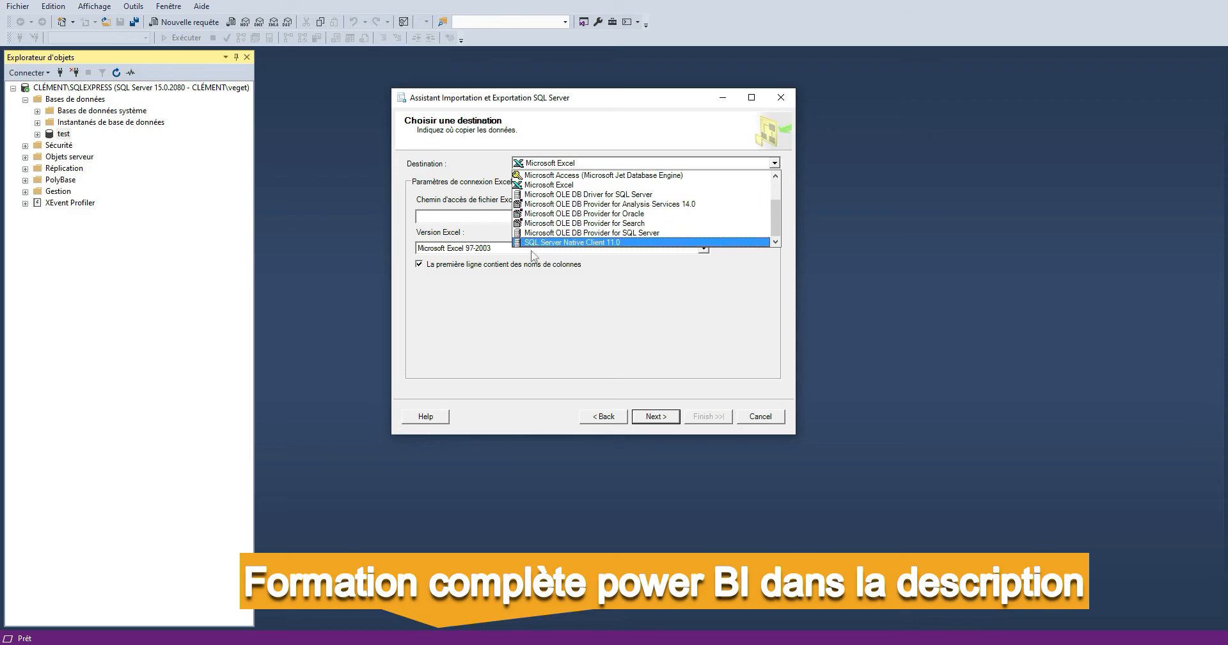
pyautogui.click(573, 242)
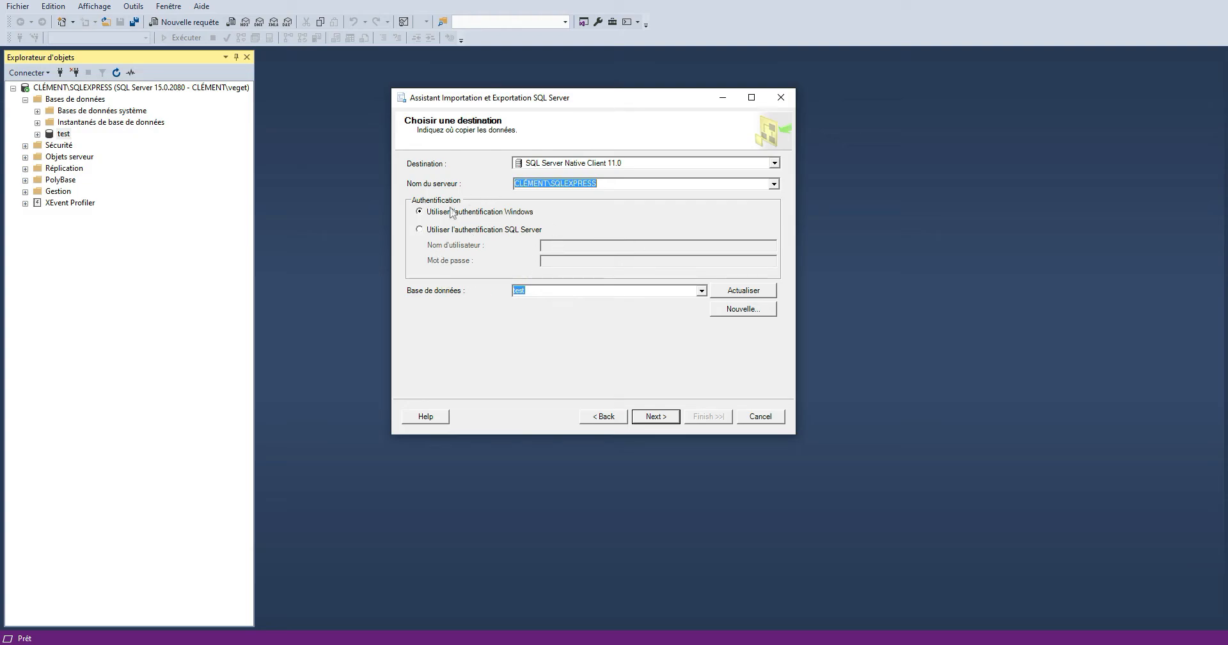
pyautogui.click(654, 417)
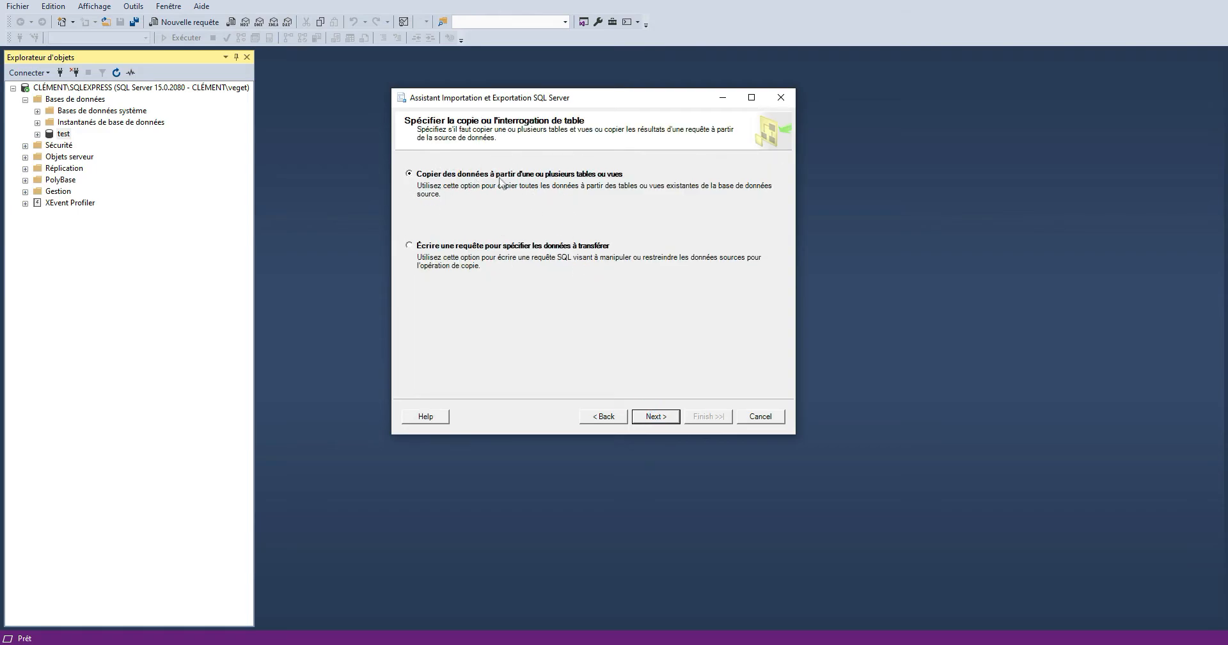
# Choose to copy data from tables or views and select the source sheets Age$, Base$ and ca_annuel$.
pyautogui.click(656, 416)
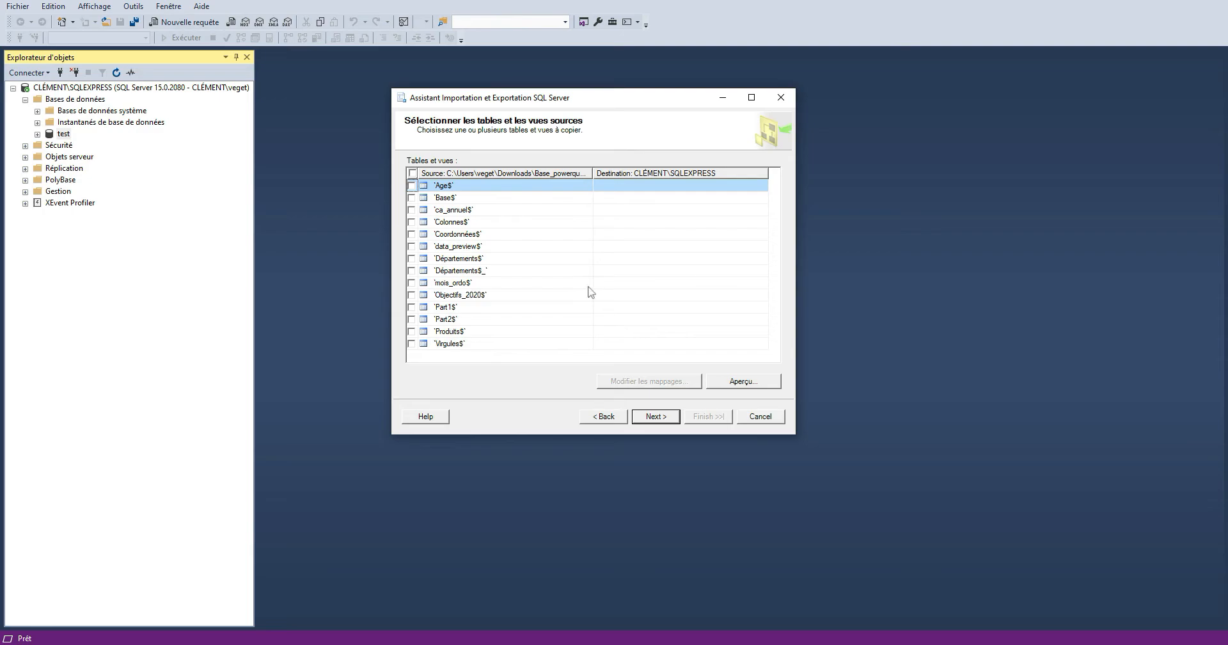
pyautogui.click(411, 186)
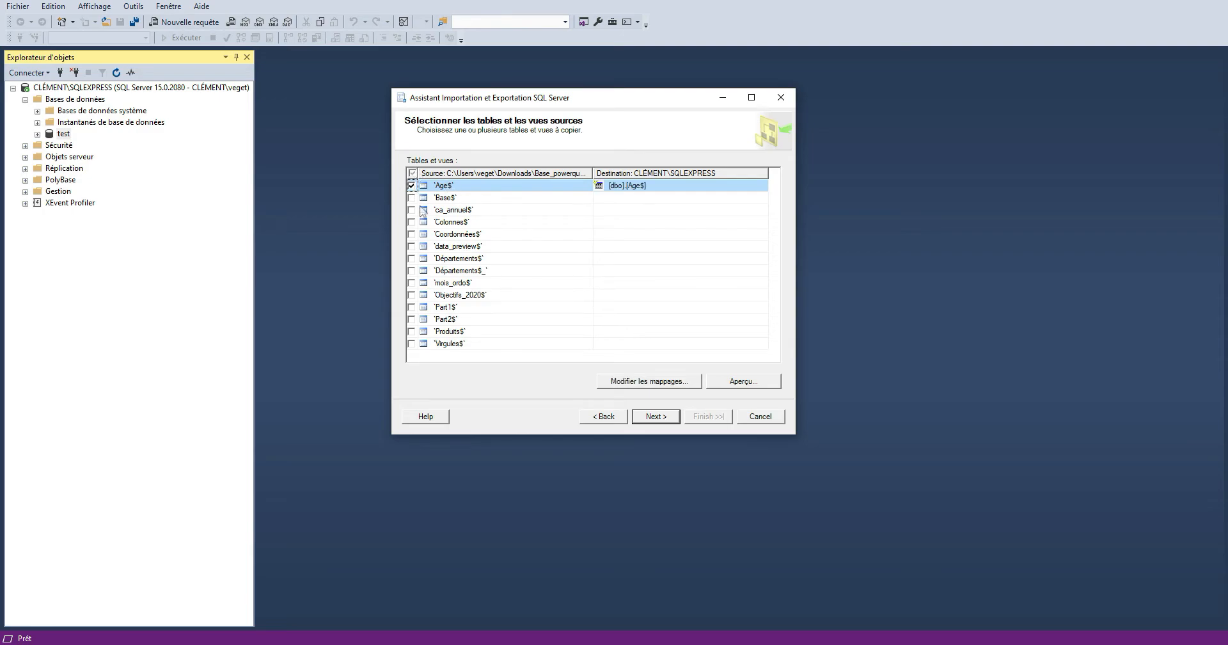
pyautogui.click(411, 198)
pyautogui.click(411, 210)
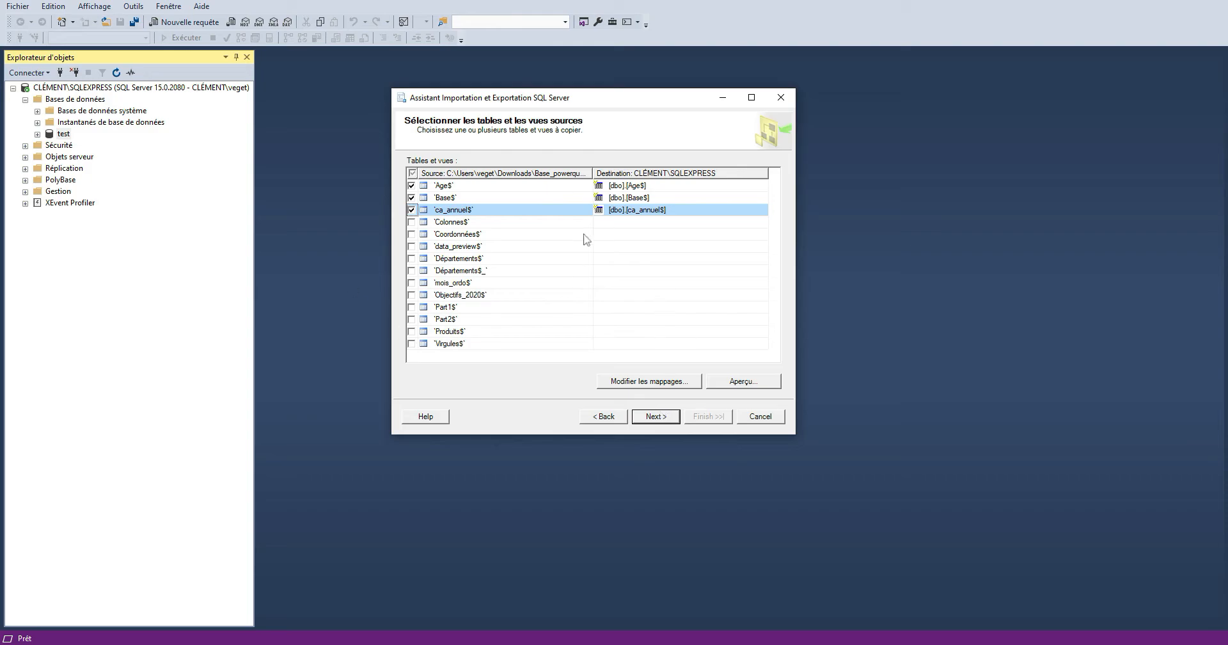
pyautogui.click(653, 417)
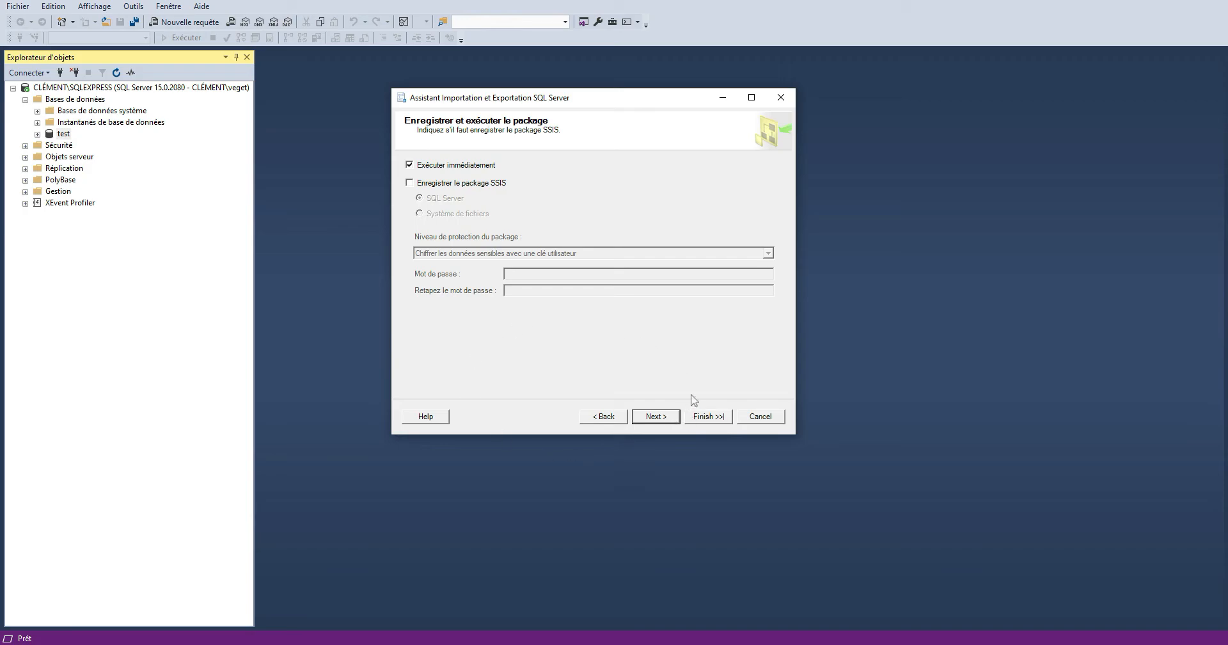
# Run the import package immediately without saving it, then close the wizard.
pyautogui.click(706, 417)
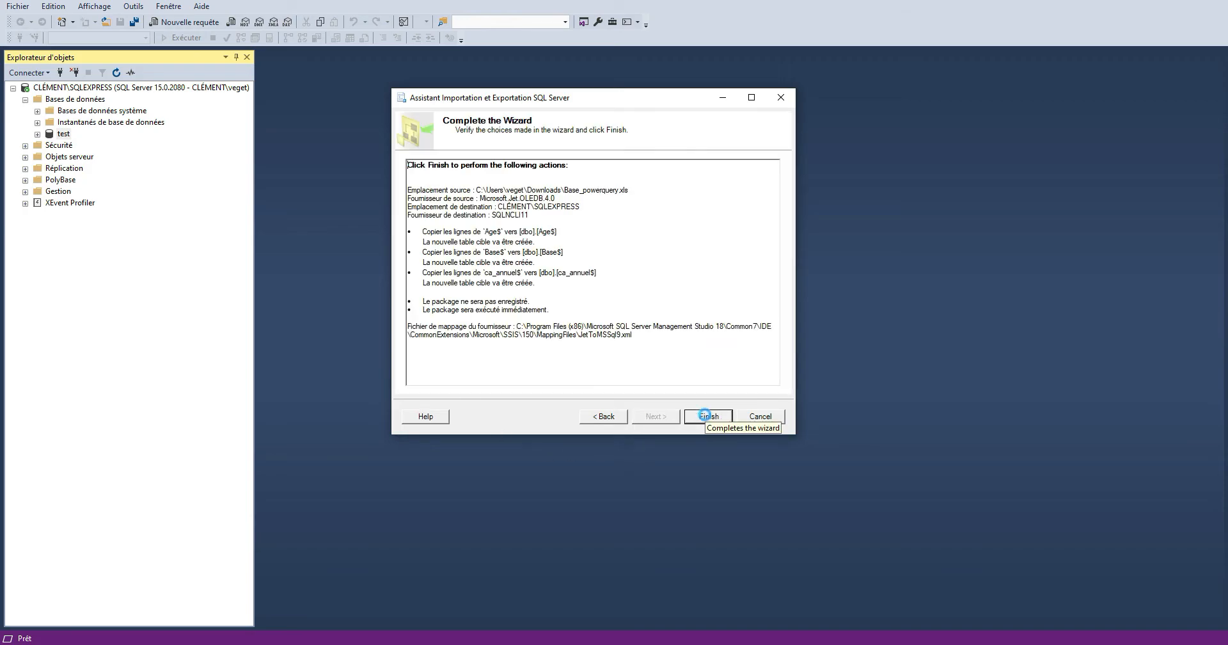
pyautogui.click(709, 416)
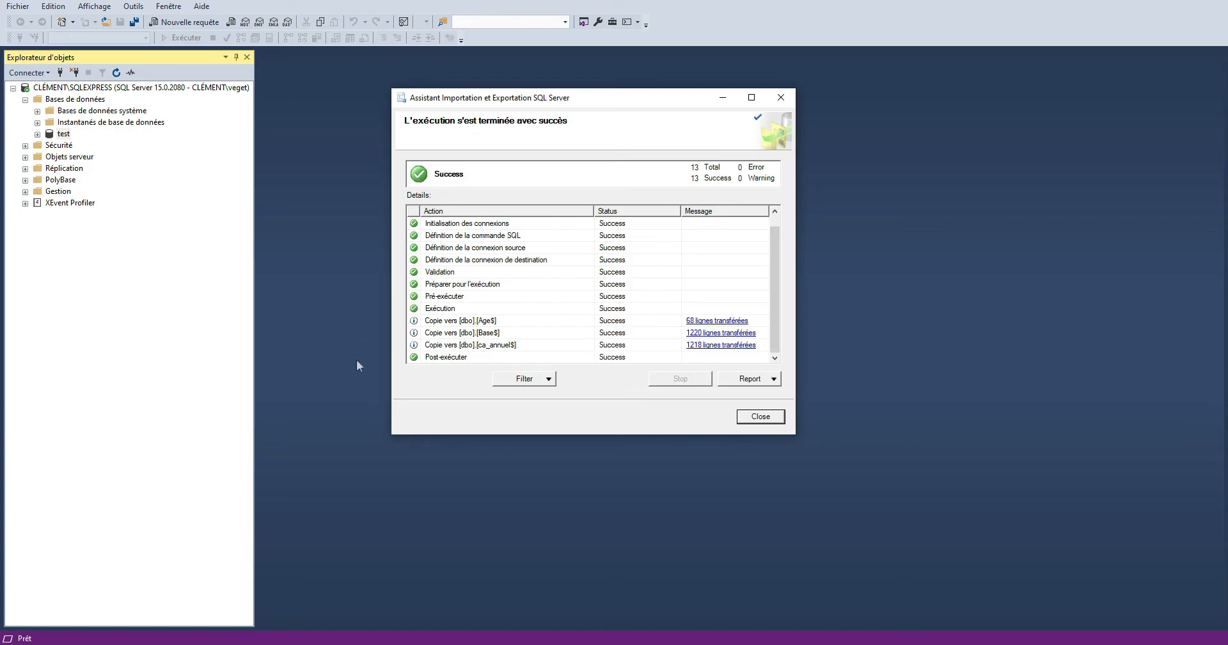
pyautogui.click(763, 418)
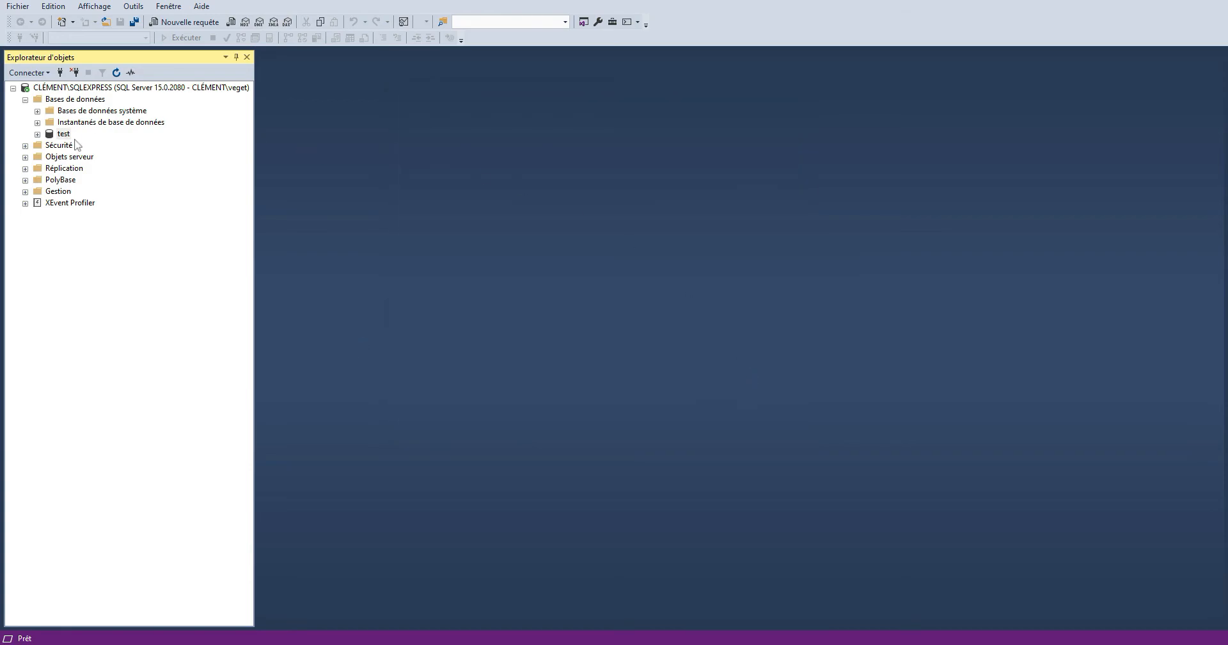
# Switch to Power BI Desktop and open the SQL Server database connection dialog.
pyautogui.click(64, 134)
pyautogui.click(64, 134)
pyautogui.click(357, 644)
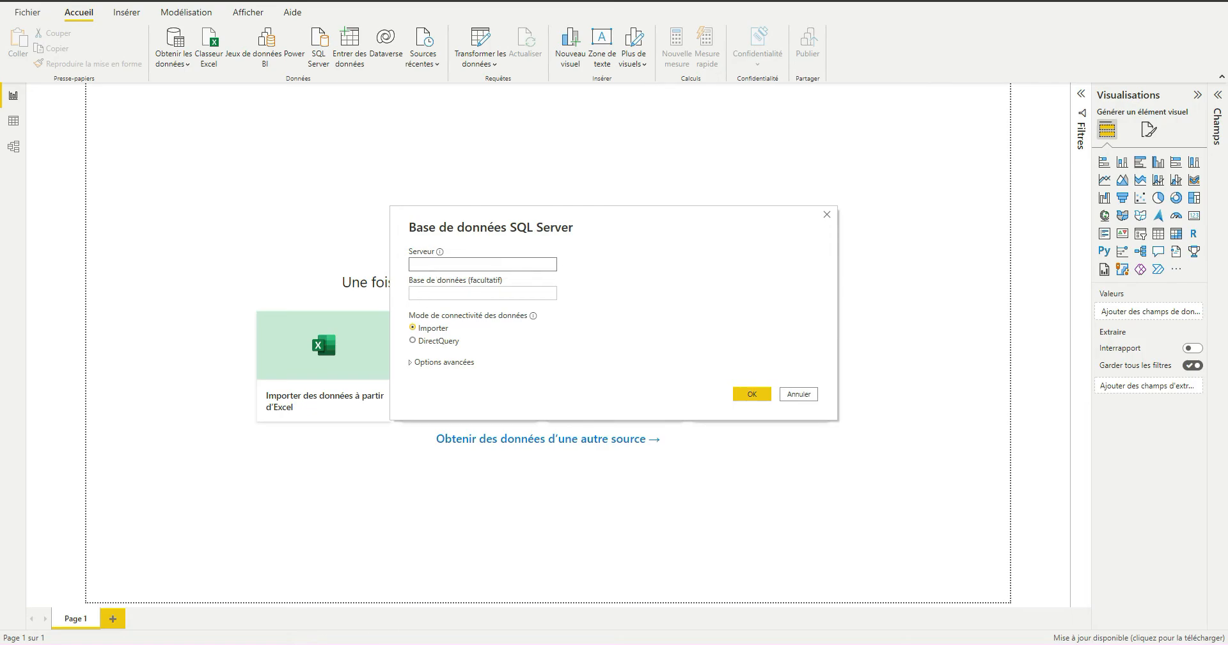
# Look up the server name in SQL Server Management Studio and connect Power BI to that SQLEXPRESS server in Import mode.
pyautogui.hotkey('alt', 'Tab')
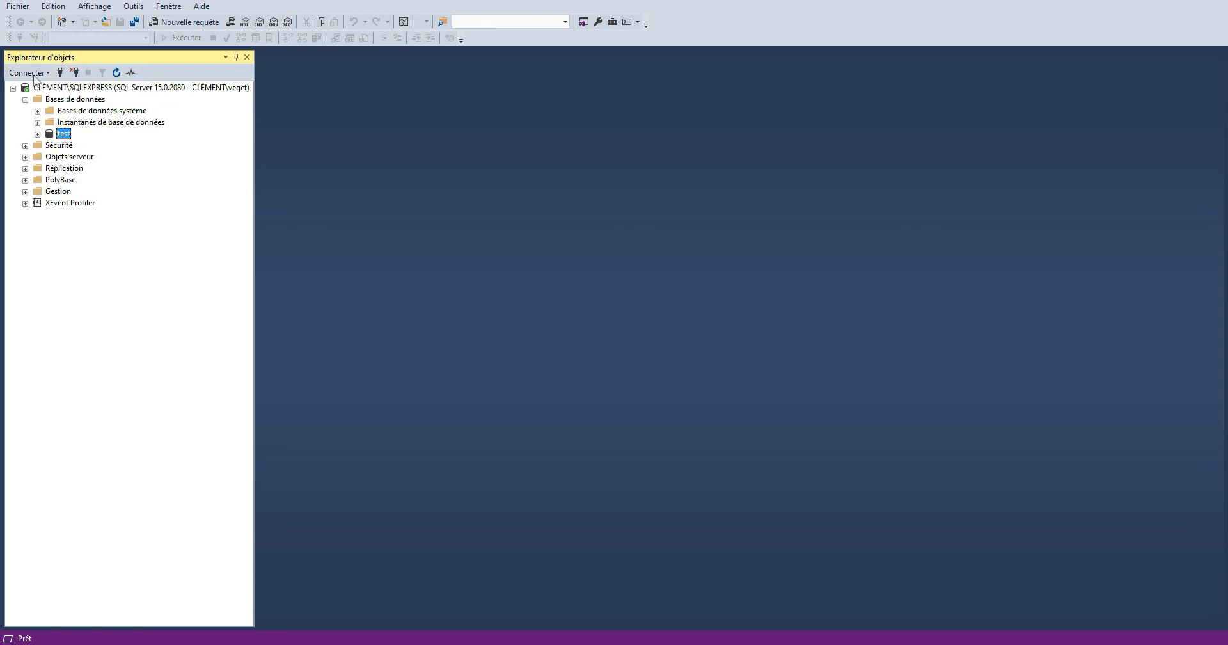
pyautogui.click(60, 72)
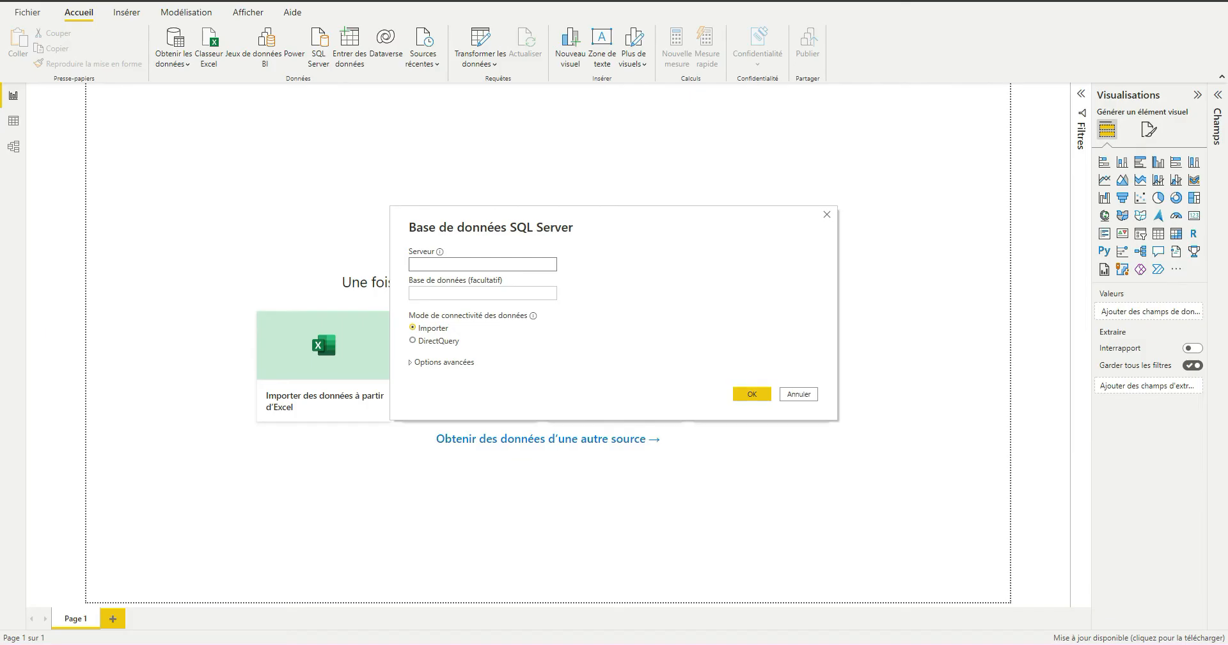
pyautogui.click(438, 264)
pyautogui.write('CLÉMENT\\SQLEXPRESS')
pyautogui.click(747, 398)
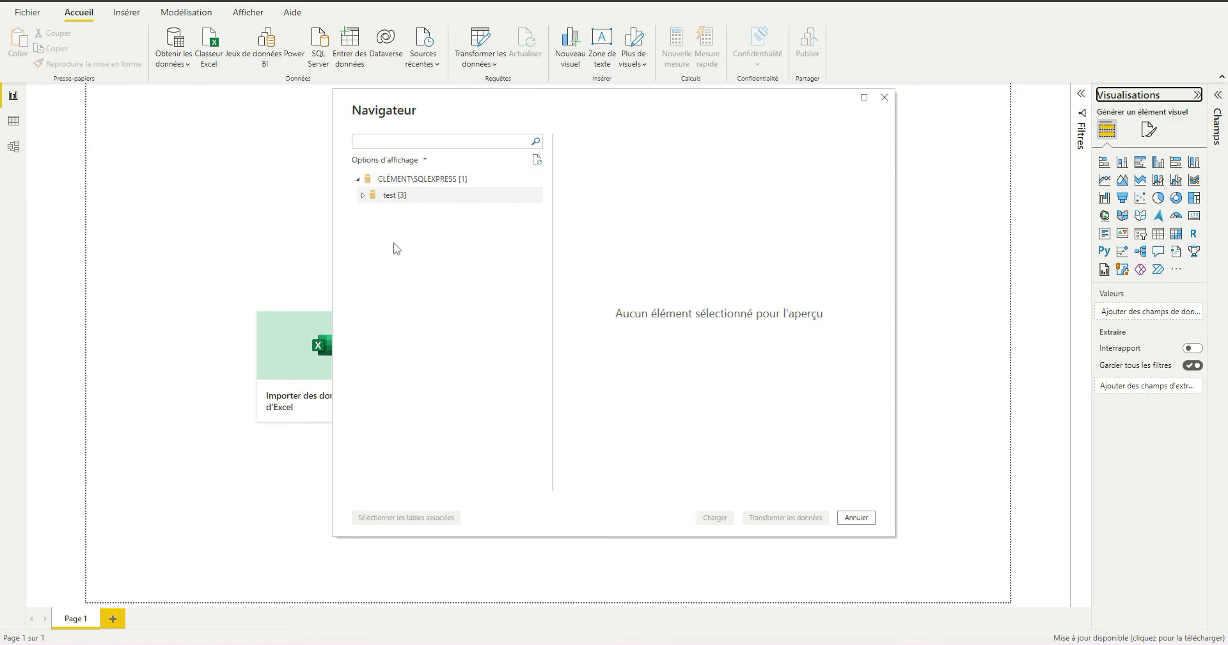
# Select the tables Age$, Base$ and ca_annuel$ of the test database and open them for data transformation.
pyautogui.click(361, 194)
pyautogui.click(362, 215)
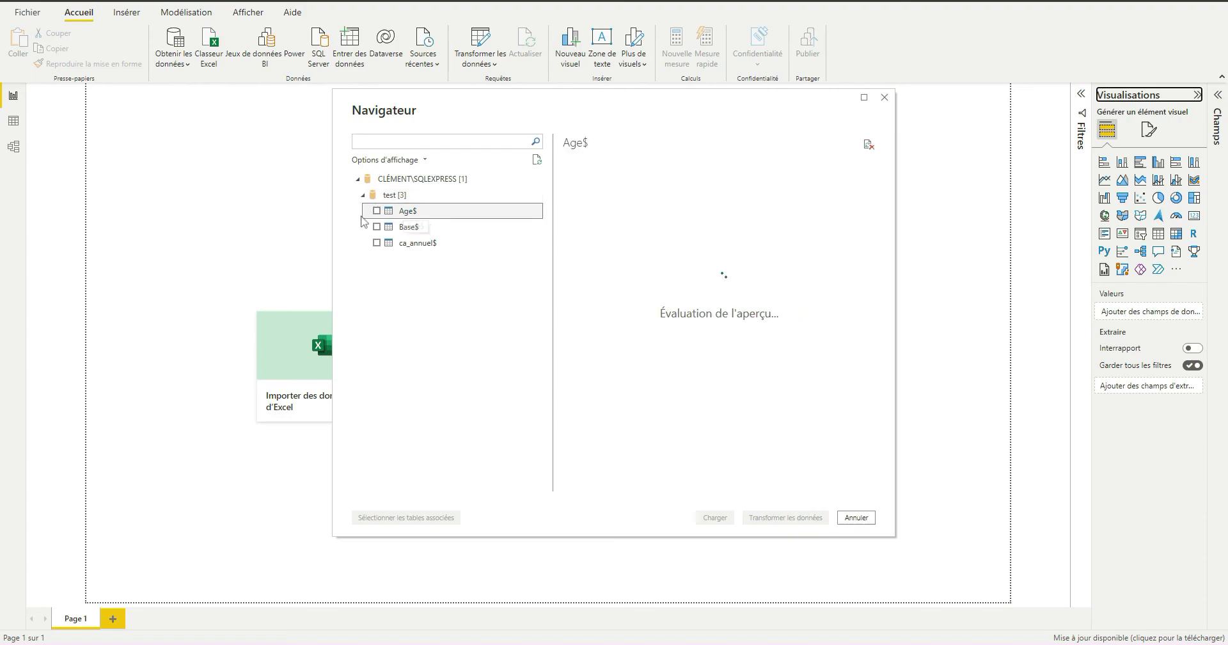
pyautogui.click(377, 210)
pyautogui.click(377, 227)
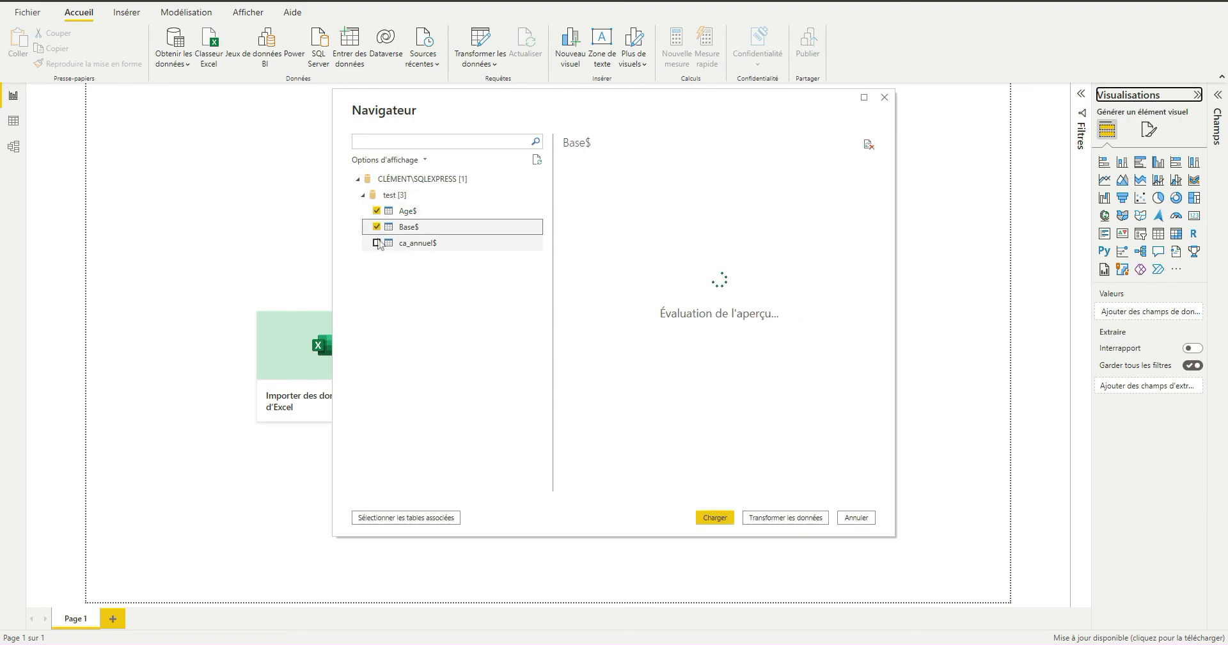
pyautogui.click(377, 242)
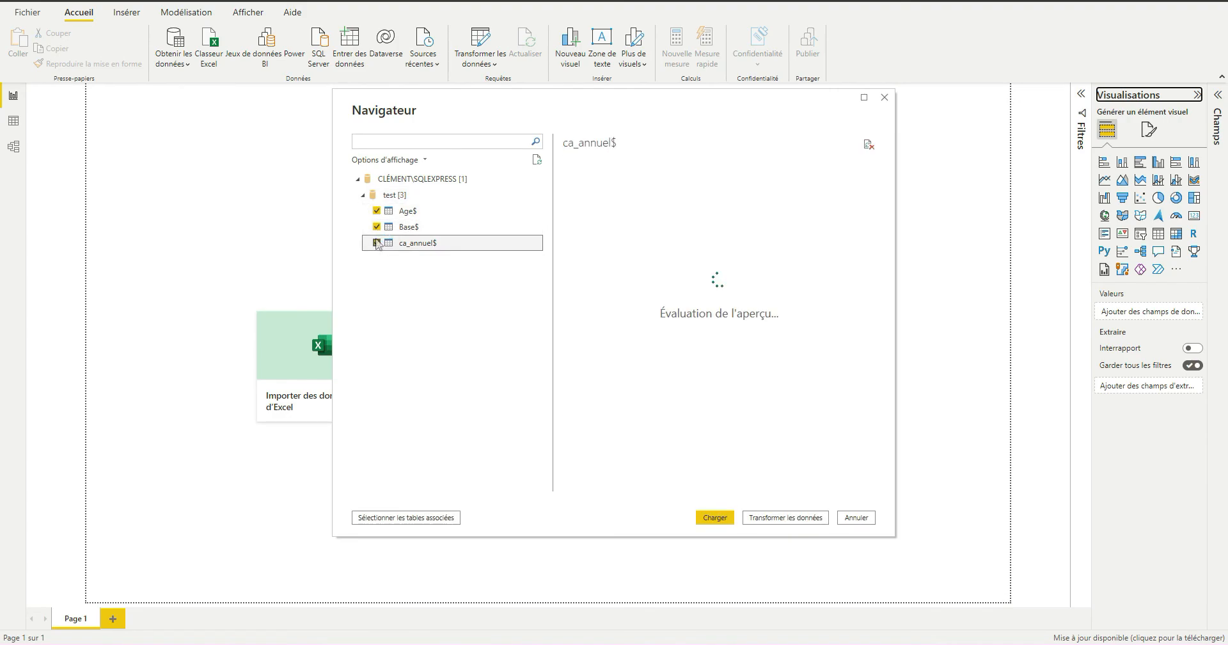
pyautogui.click(791, 518)
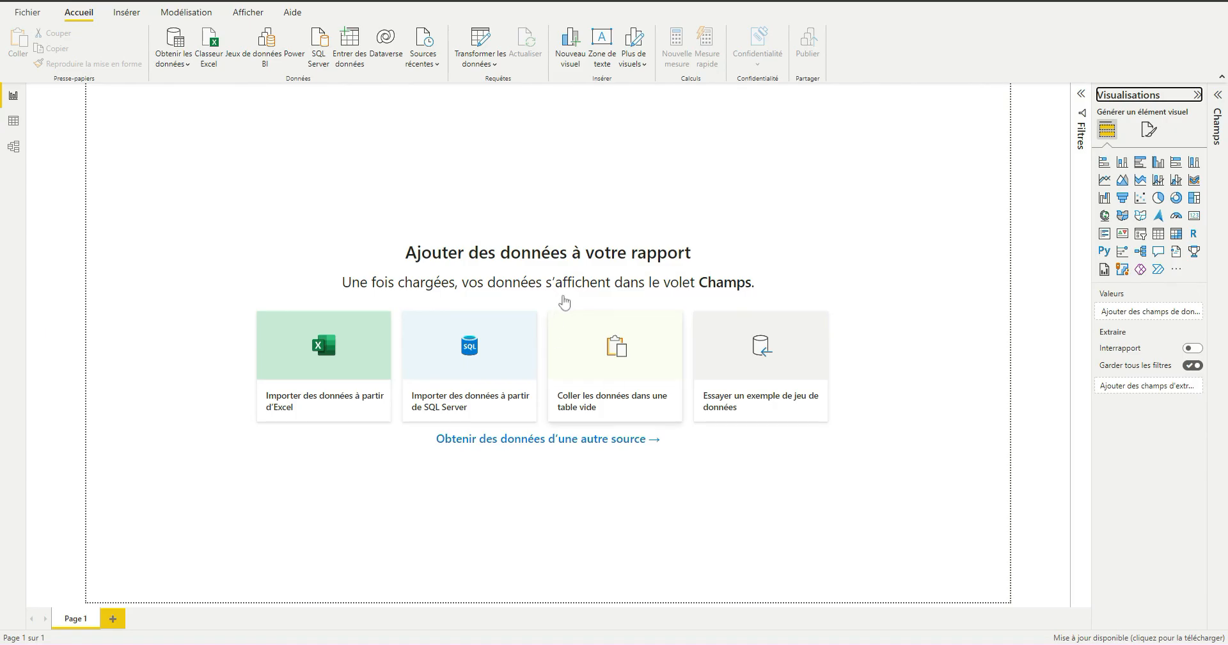